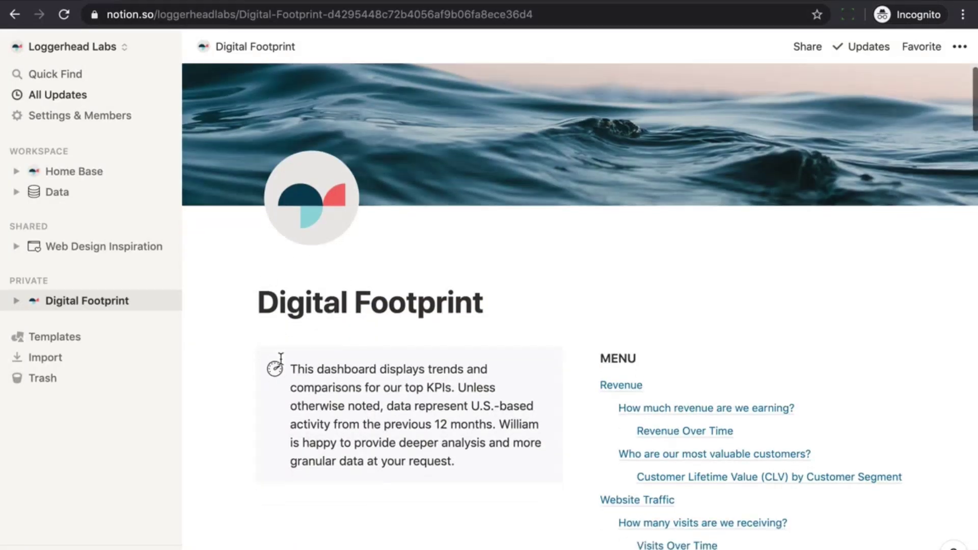
# Scroll down the notion.vip/charts page to look over its content
pyautogui.scroll(-10, 281, 358)
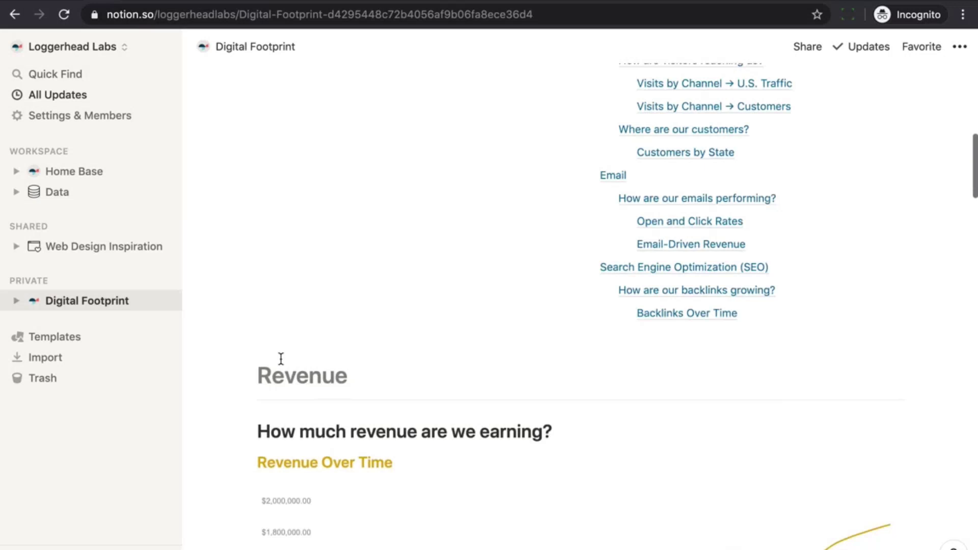
pyautogui.scroll(-12, 281, 359)
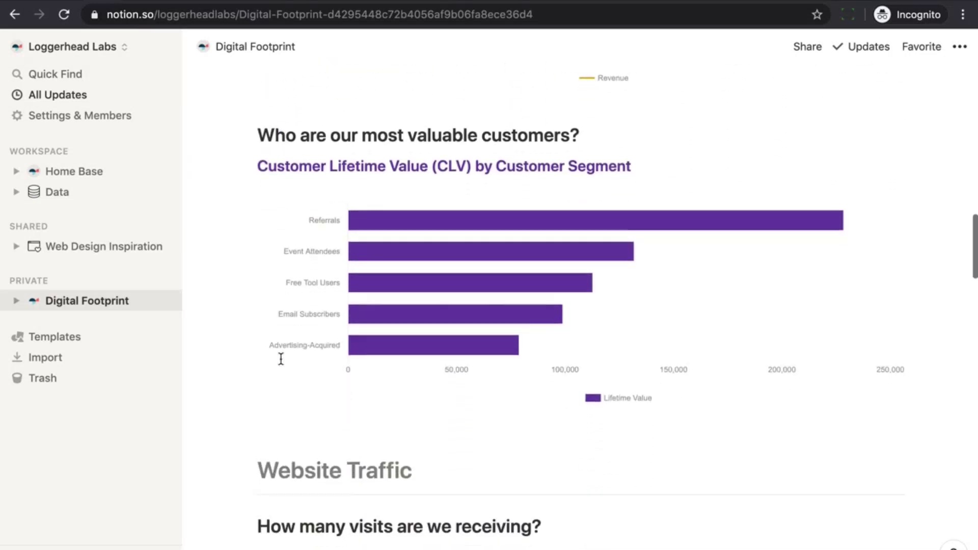
pyautogui.scroll(-6, 281, 359)
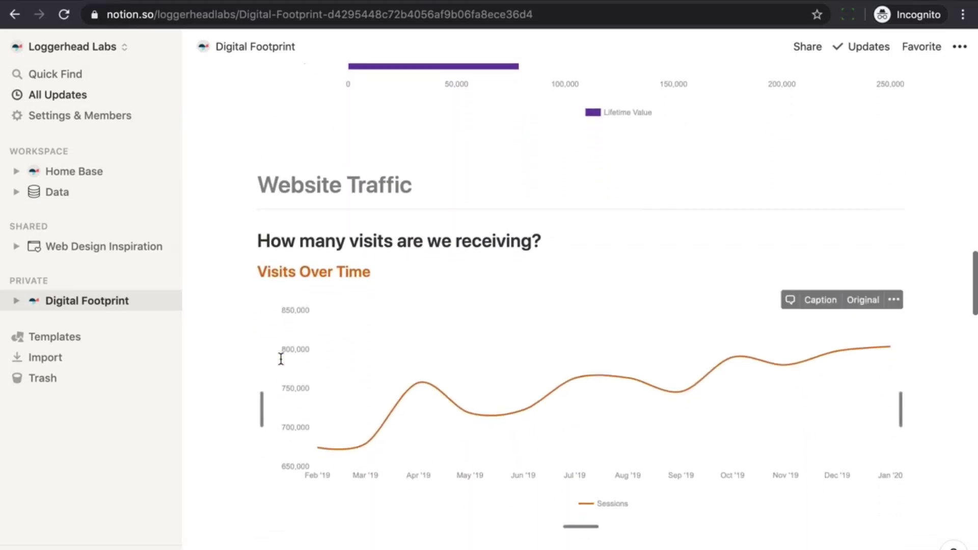
pyautogui.scroll(-5, 281, 358)
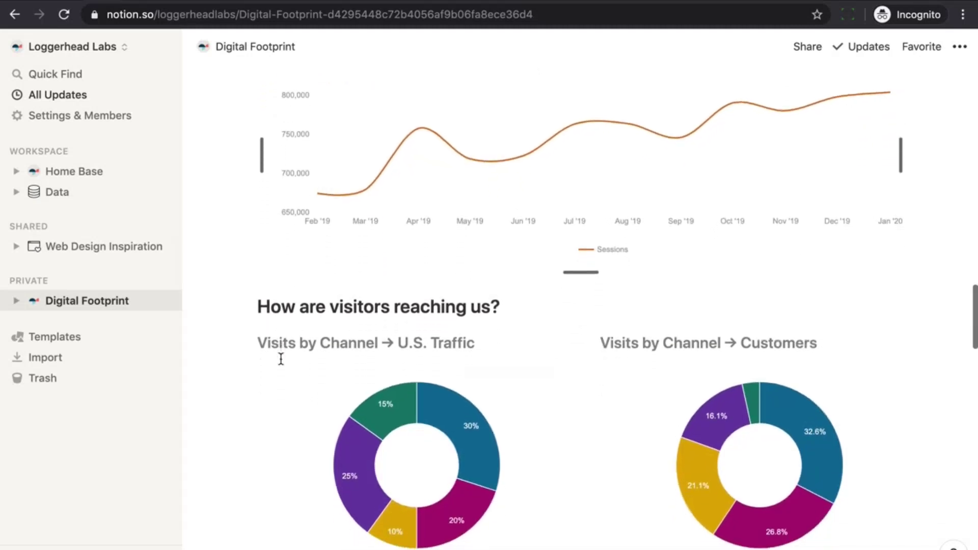
pyautogui.scroll(-4, 281, 358)
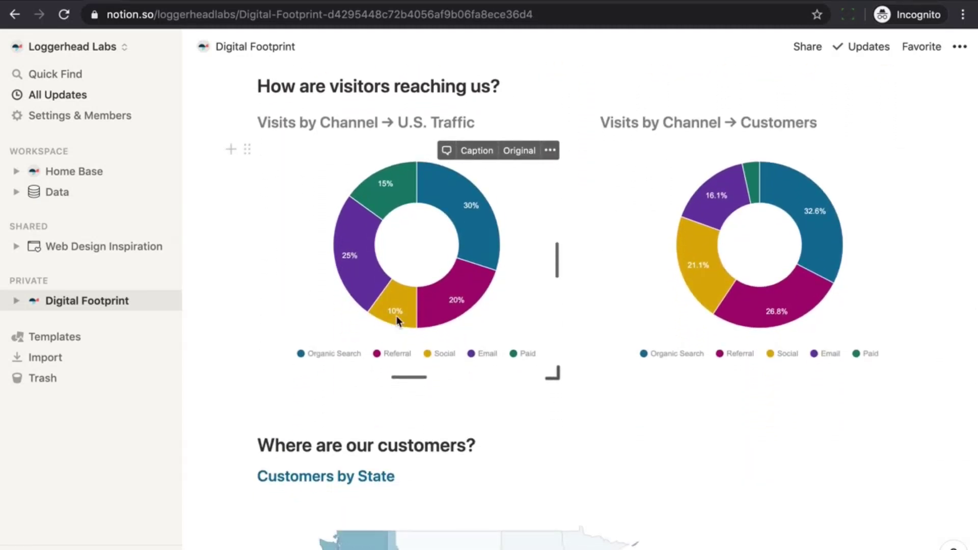
pyautogui.moveTo(484, 251)
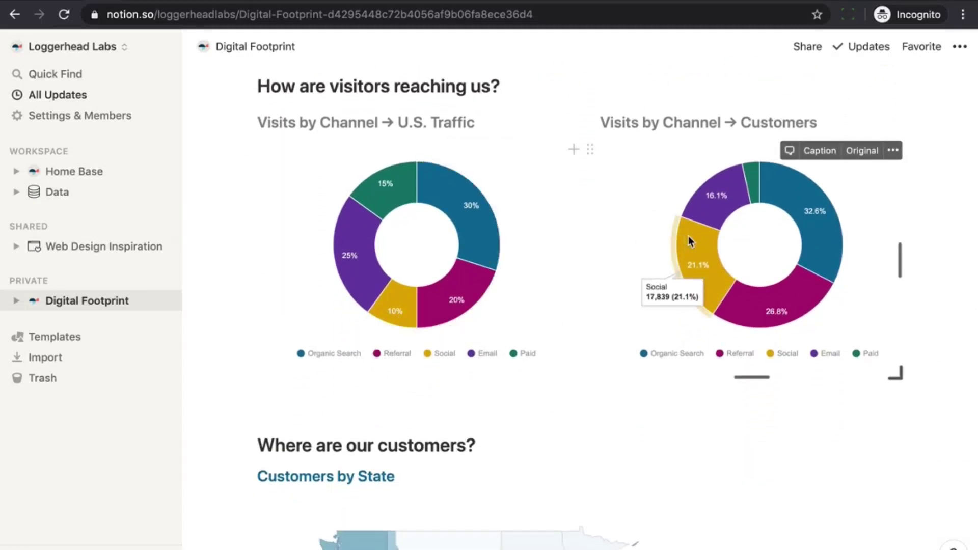
pyautogui.moveTo(826, 270)
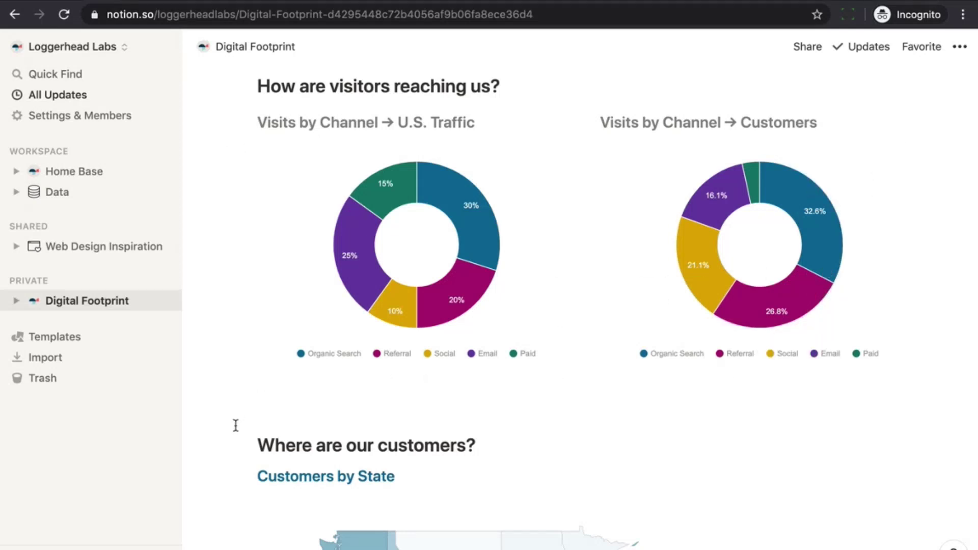
pyautogui.scroll(-5, 234, 426)
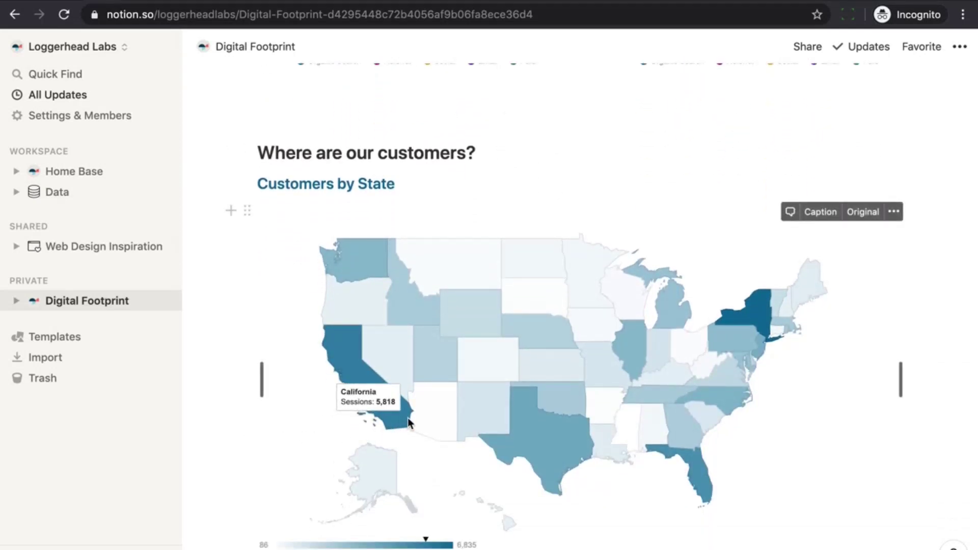
pyautogui.moveTo(524, 451)
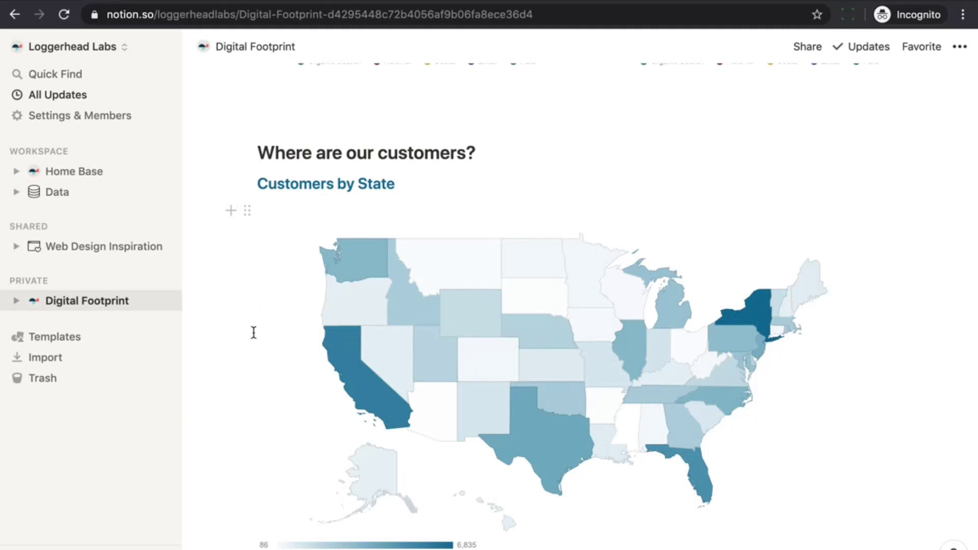
# Settle on the Connect your Google Sheet form, then switch to the Notion Charts → Demo Data spreadsheet
pyautogui.scroll(10, 253, 332)
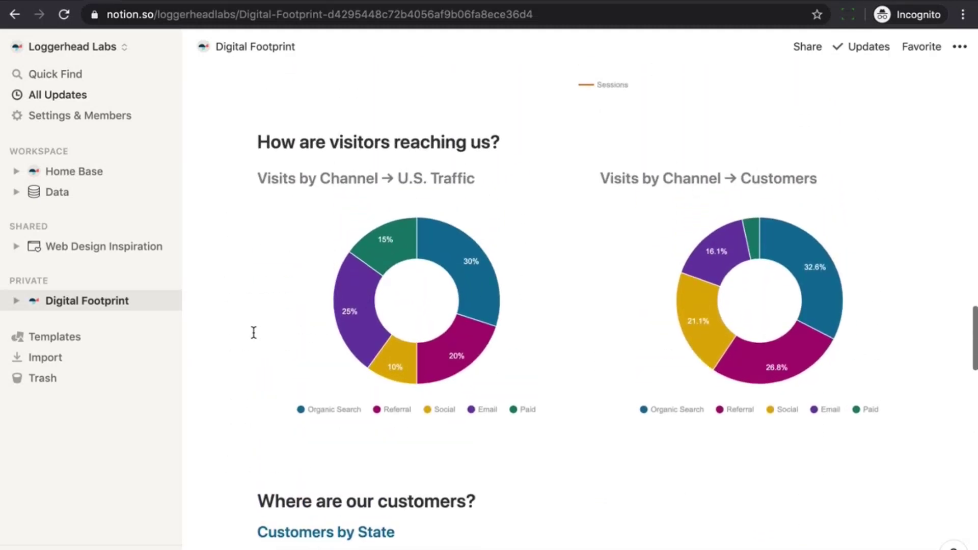
pyautogui.scroll(7, 253, 332)
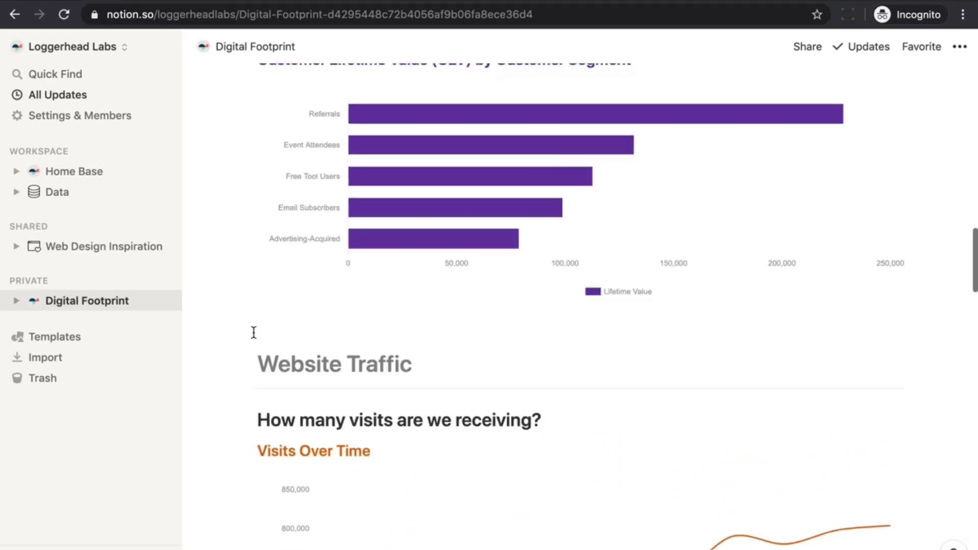
pyautogui.scroll(5, 254, 332)
pyautogui.scroll(10, 254, 332)
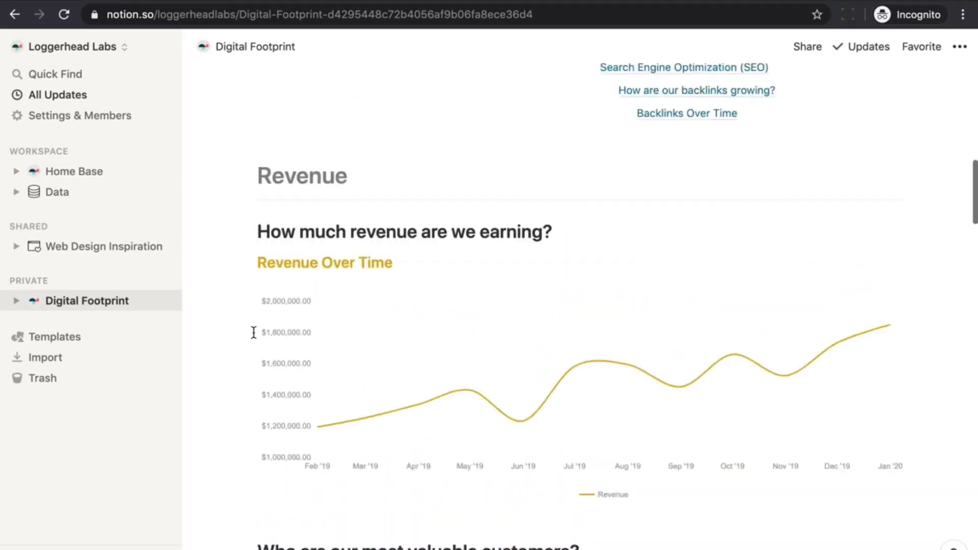
pyautogui.scroll(8, 254, 332)
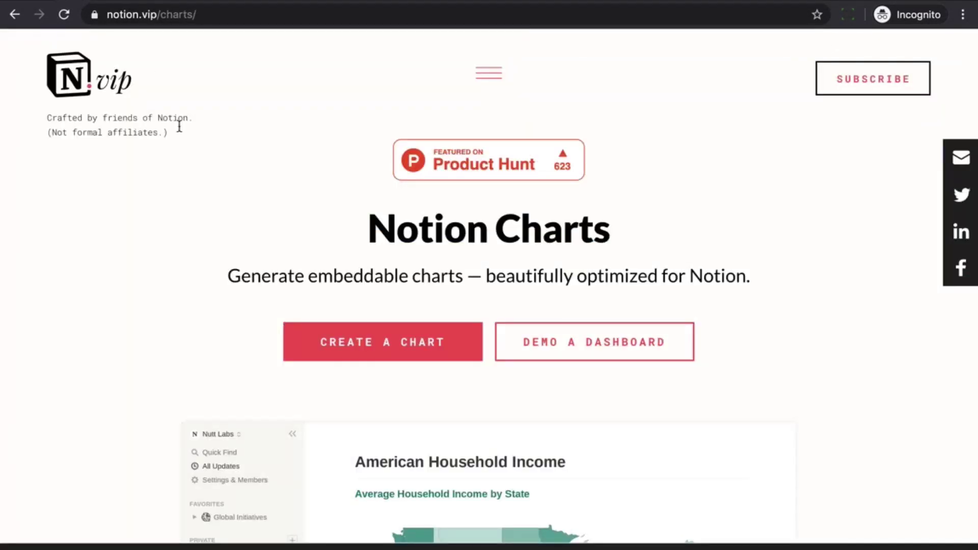
pyautogui.scroll(-10, 214, 283)
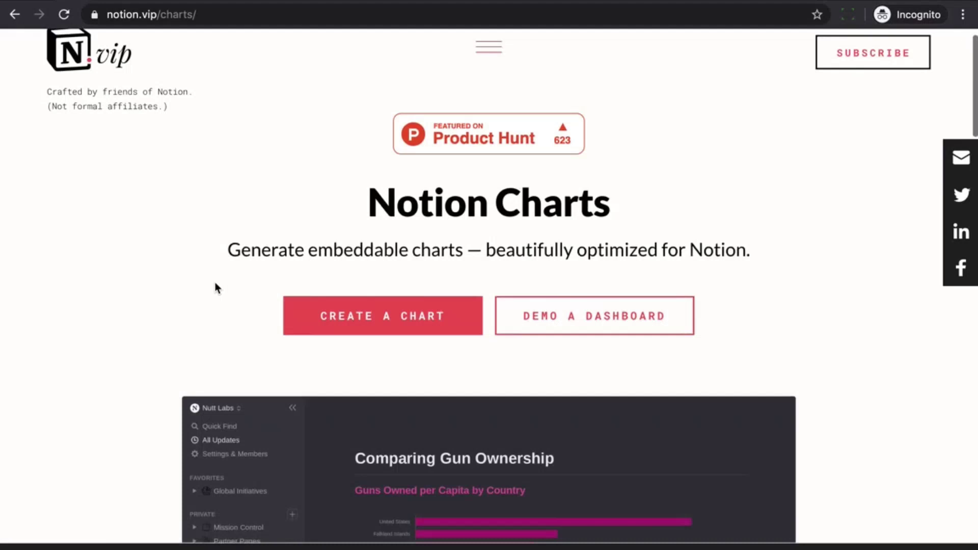
pyautogui.scroll(-11, 215, 289)
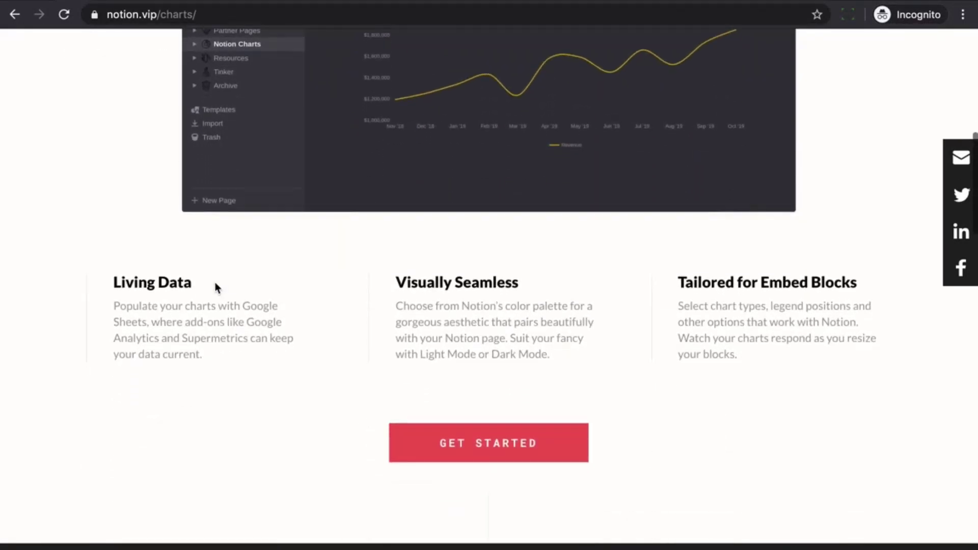
pyautogui.scroll(-4, 216, 289)
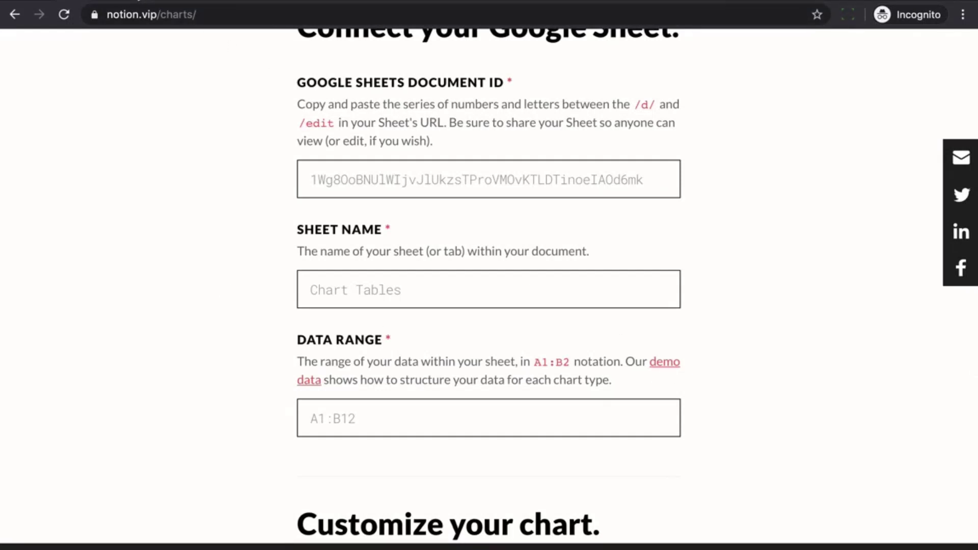
pyautogui.hotkey('ctrl', 'Tab')
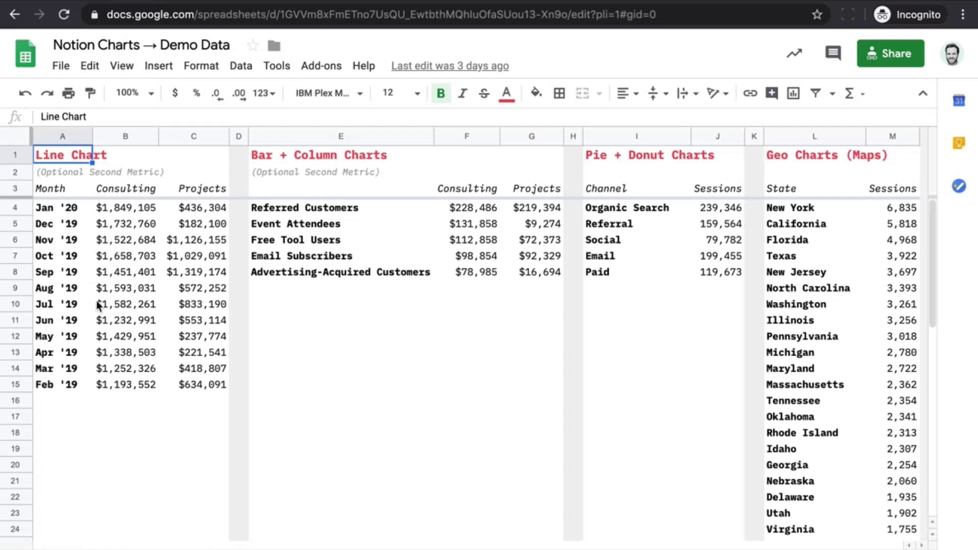
# Share the Demo Data spreadsheet as 'Anyone with the link can view' and copy its ID from the URL
pyautogui.click(883, 56)
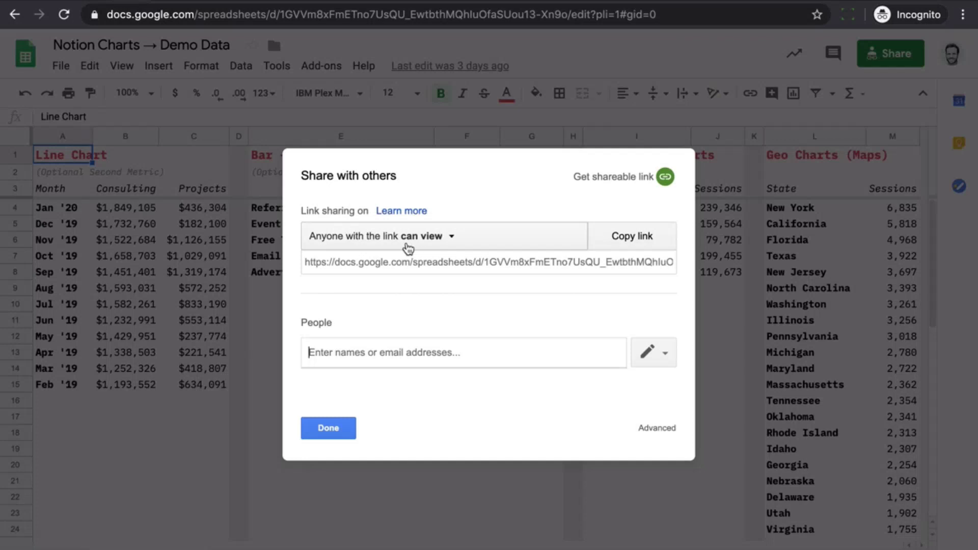
pyautogui.click(329, 429)
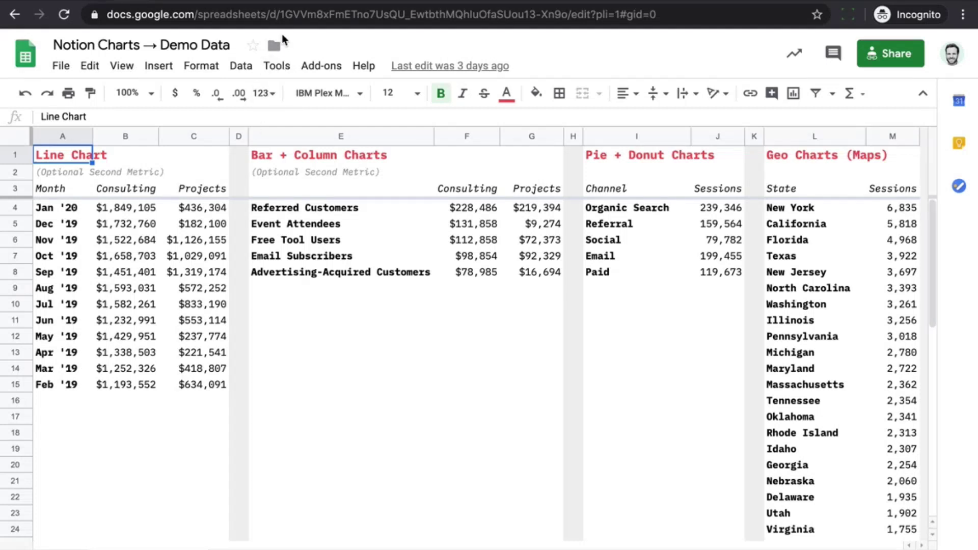
pyautogui.moveTo(279, 17); pyautogui.dragTo(569, 9)
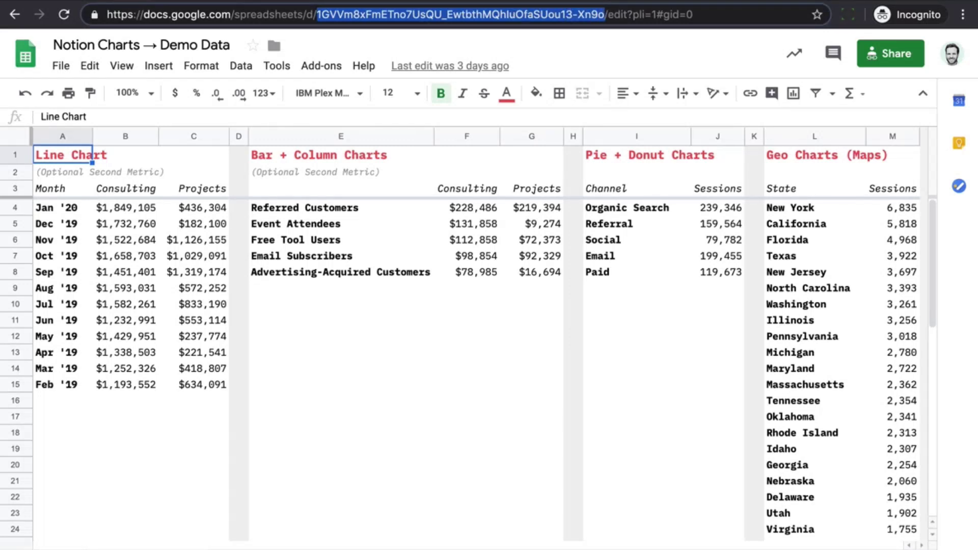
# Paste the copied spreadsheet ID into the form's Document ID field
pyautogui.hotkey('ctrl', 'Tab')
pyautogui.click(327, 181)
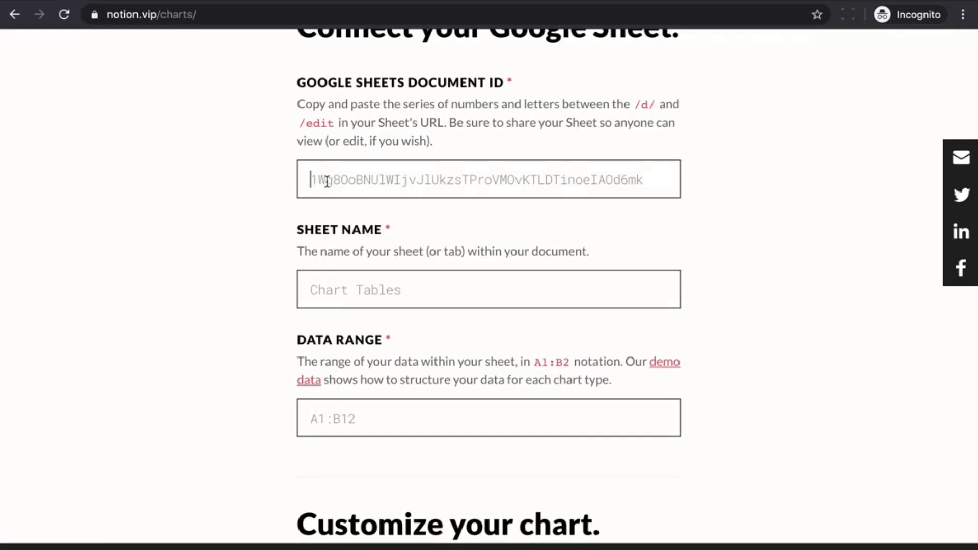
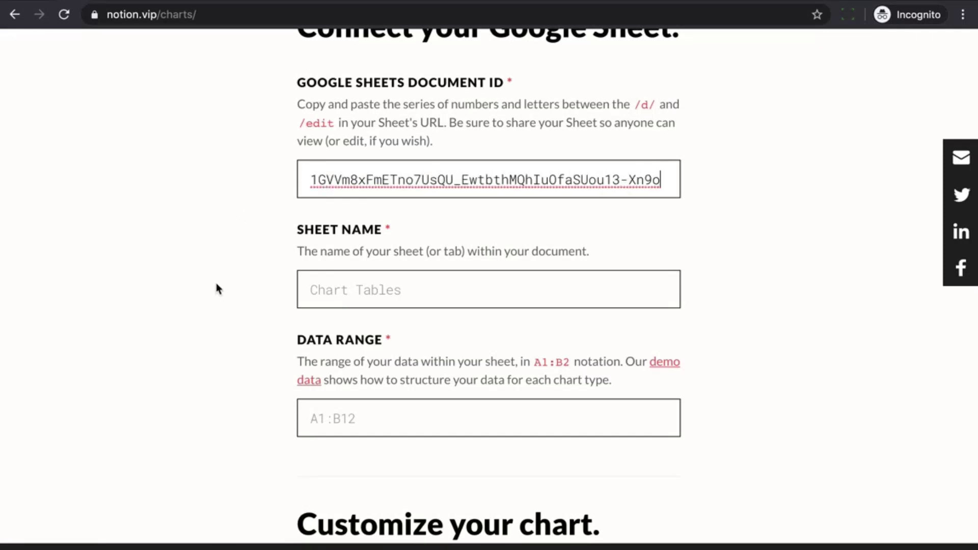
pyautogui.scroll(-2, 216, 288)
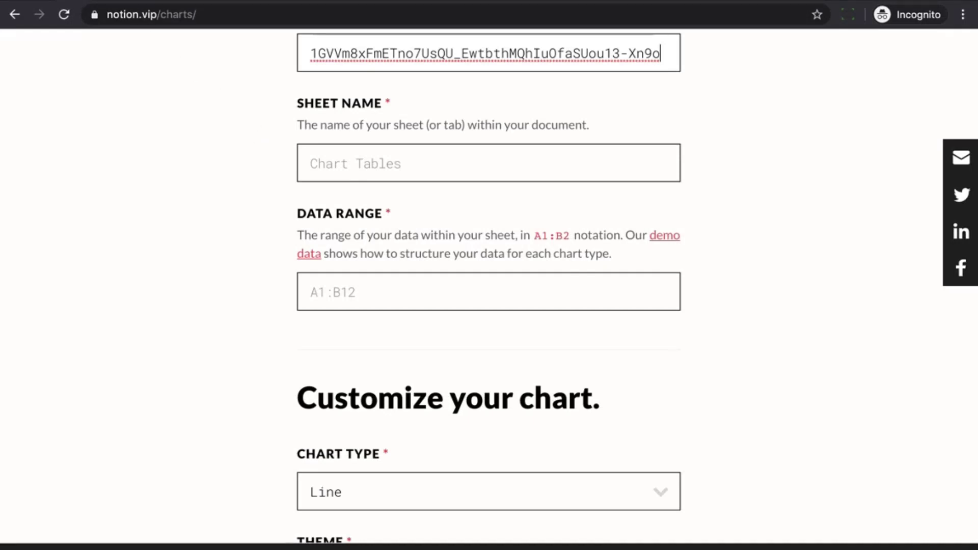
# Enter 'Data Structures' as the Sheet Name
pyautogui.click(153, 1)
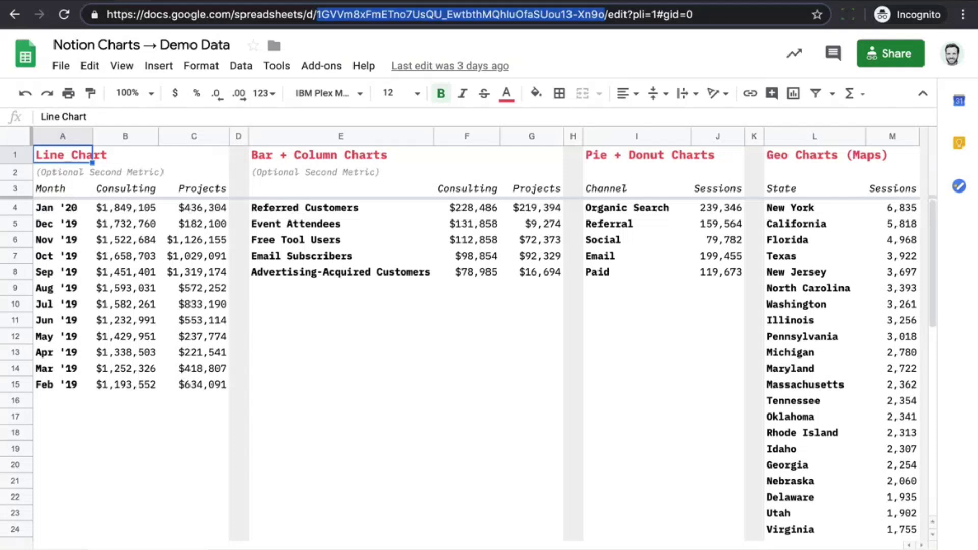
pyautogui.click(75, 2)
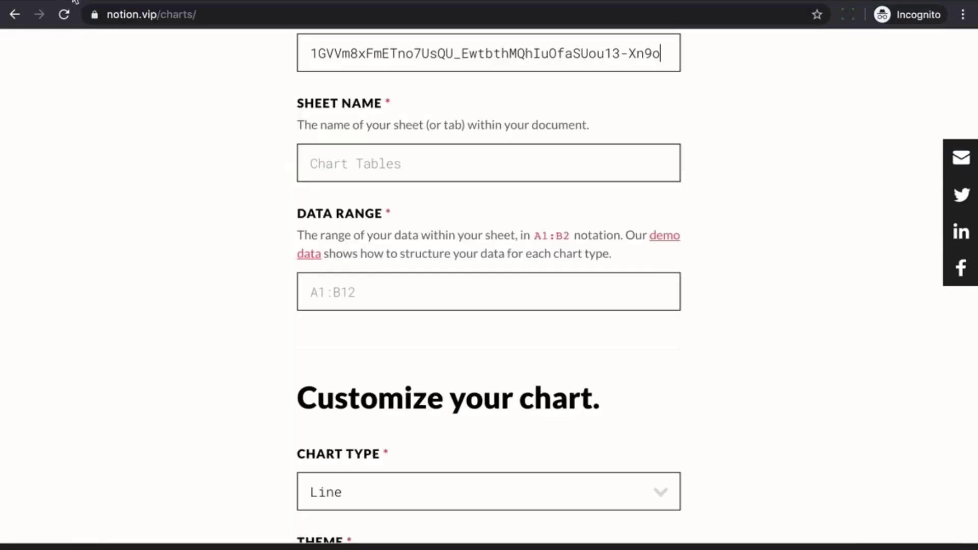
pyautogui.click(320, 158)
pyautogui.write('Da')
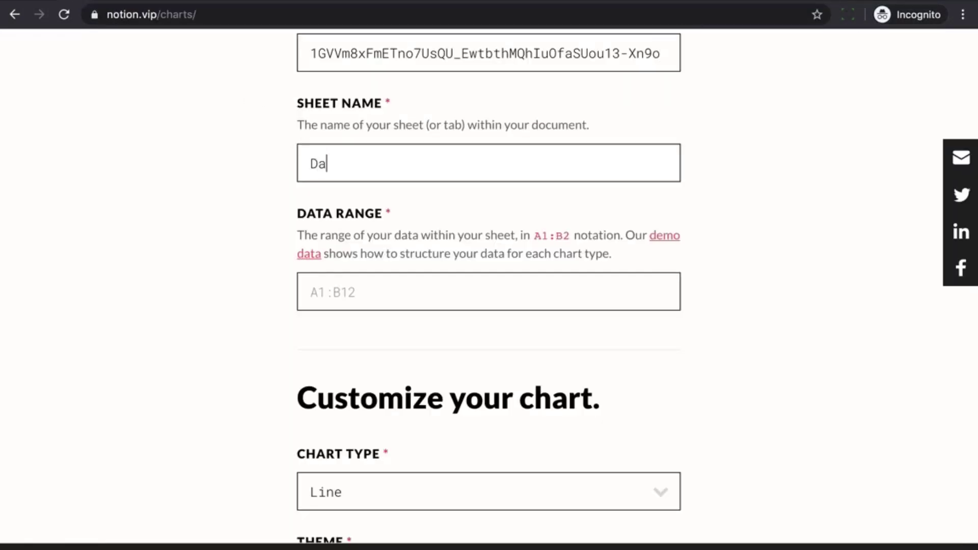
pyautogui.write('ta Structures')
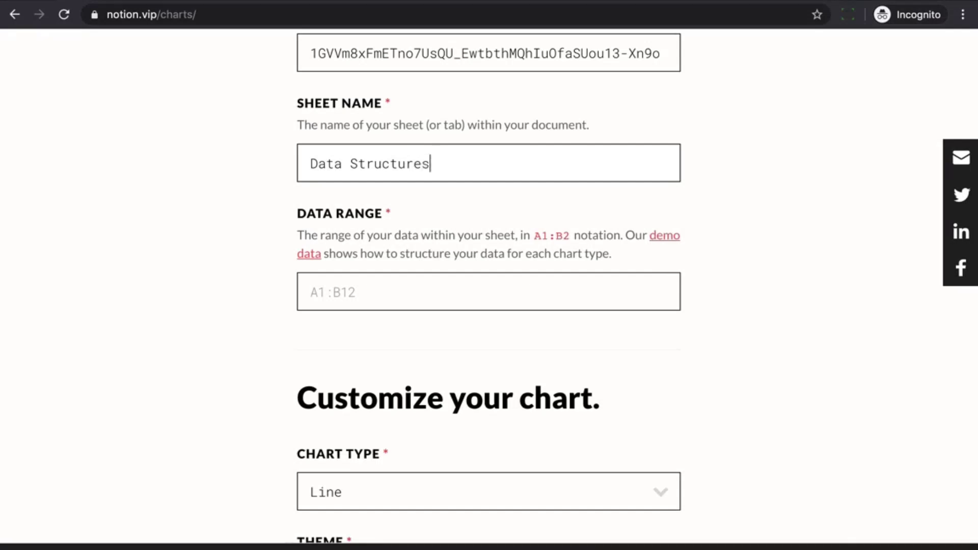
# Check the spreadsheet for the range and enter A3:B15 as the Data Range
pyautogui.click(128, 1)
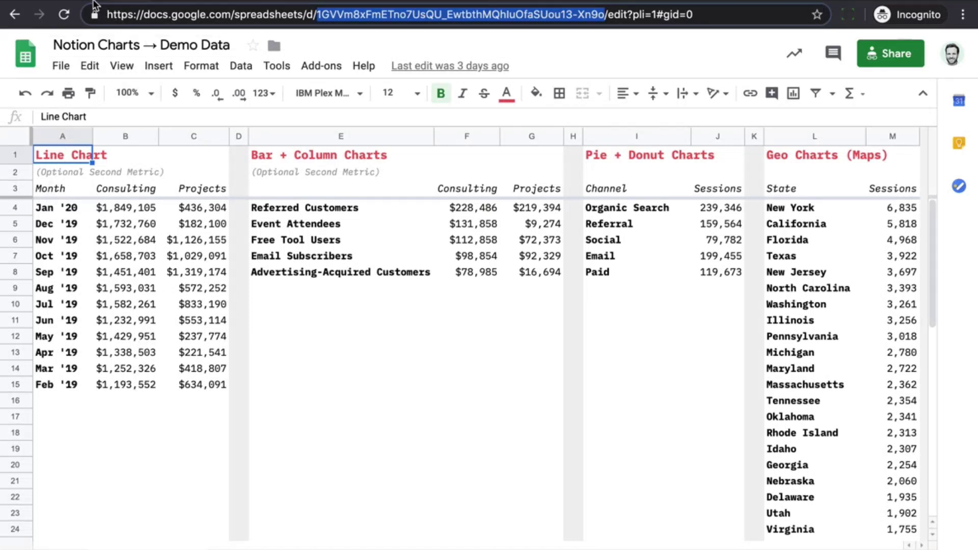
pyautogui.hotkey('ctrl', 'Tab')
pyautogui.click(334, 293)
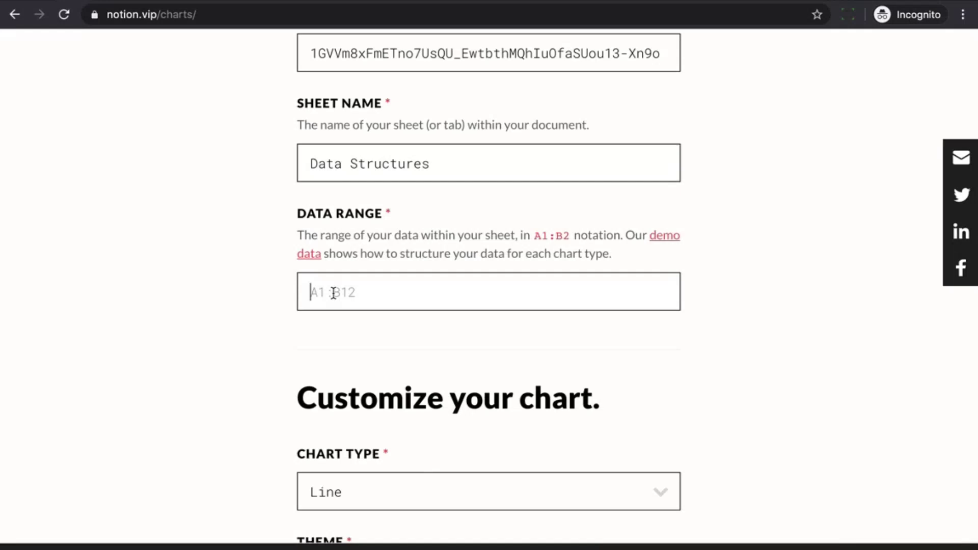
pyautogui.write('A3:B15')
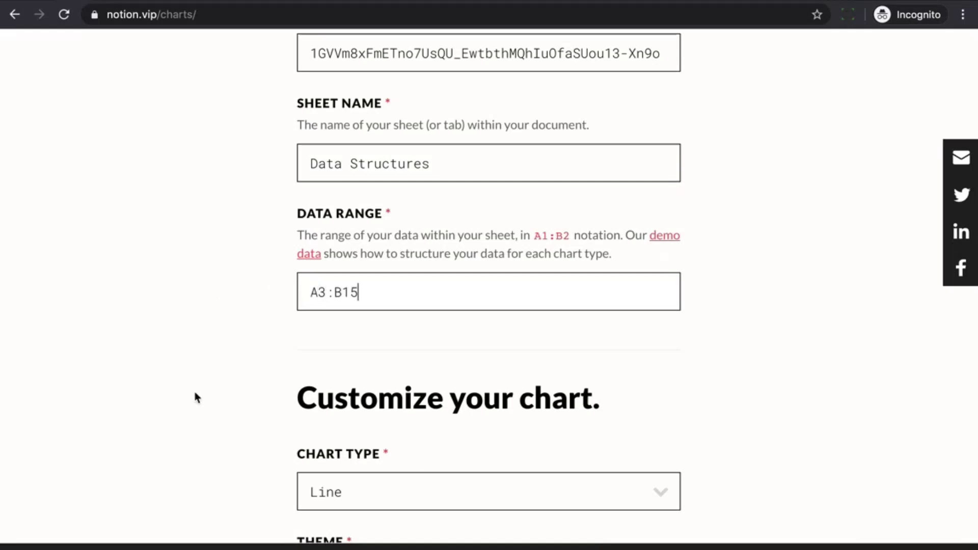
# Format the horizontal axis as Date: Jan '20 and the vertical axis as Local Currency
pyautogui.scroll(-4, 172, 463)
pyautogui.scroll(-3, 172, 464)
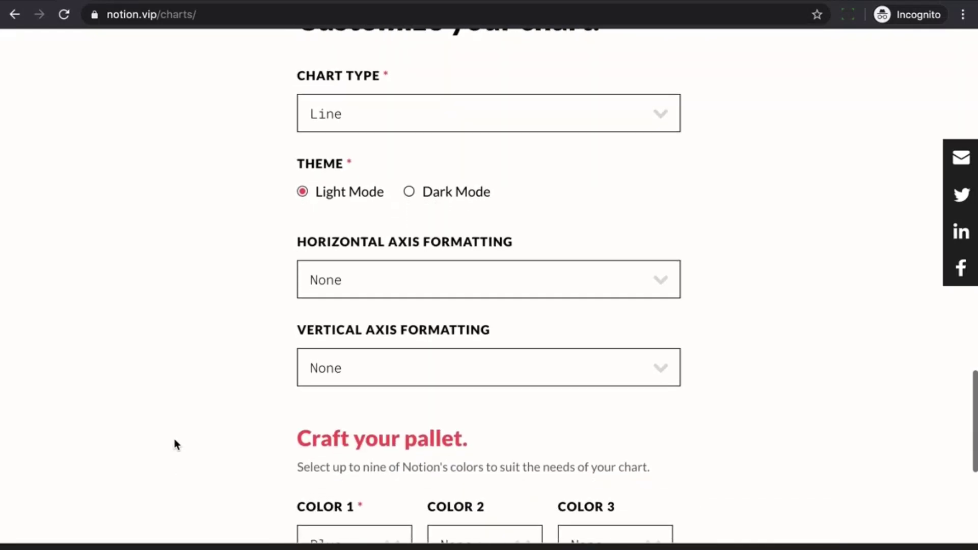
pyautogui.scroll(-1, 237, 160)
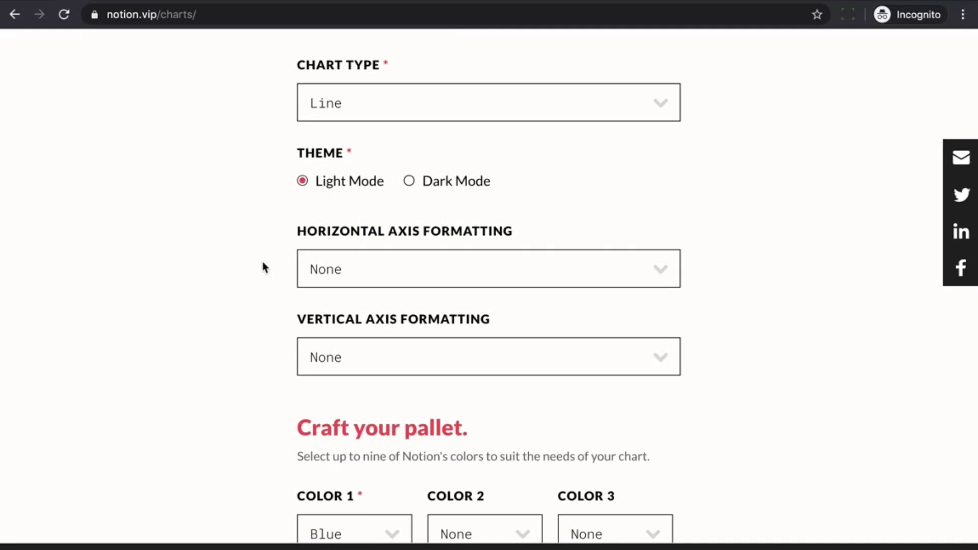
pyautogui.scroll(-3, 262, 261)
pyautogui.scroll(-1, 263, 263)
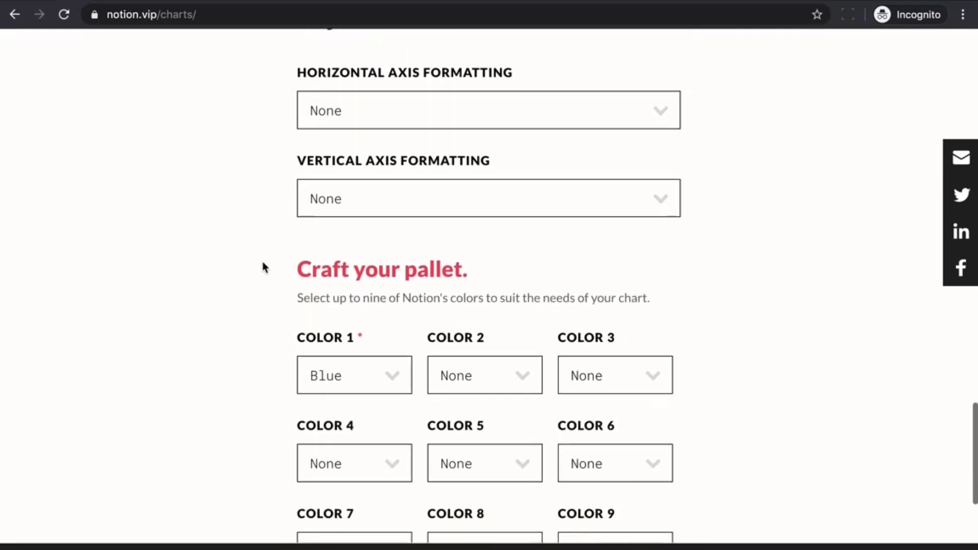
pyautogui.click(317, 117)
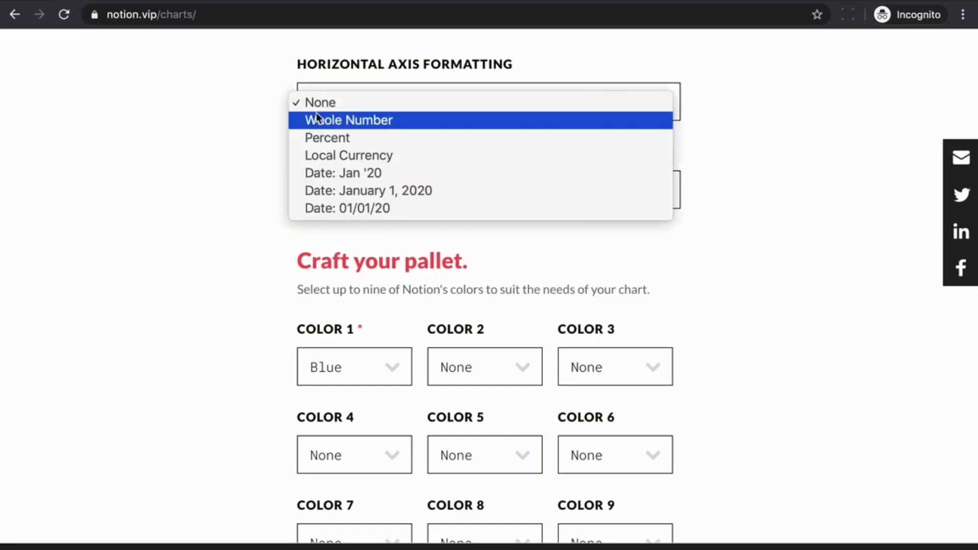
pyautogui.click(321, 171)
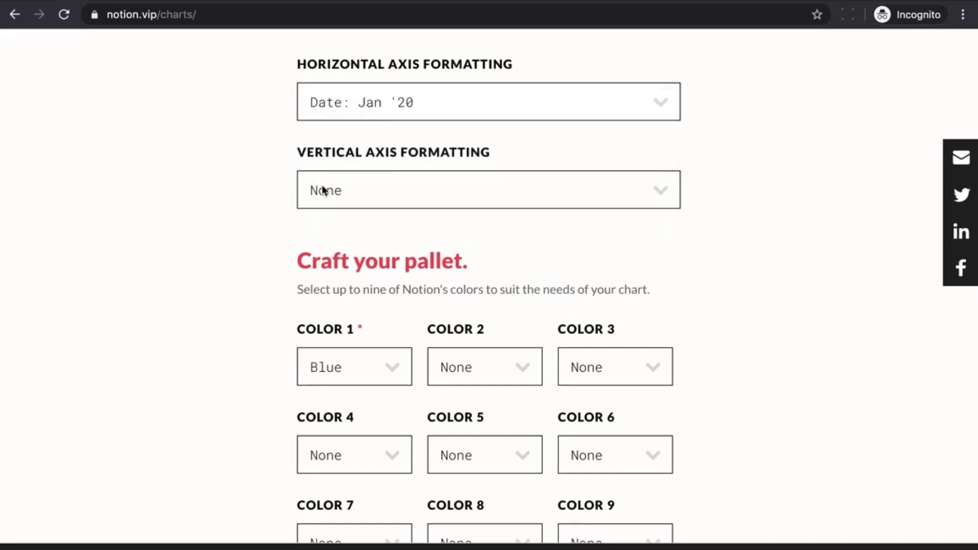
pyautogui.click(326, 193)
pyautogui.click(324, 242)
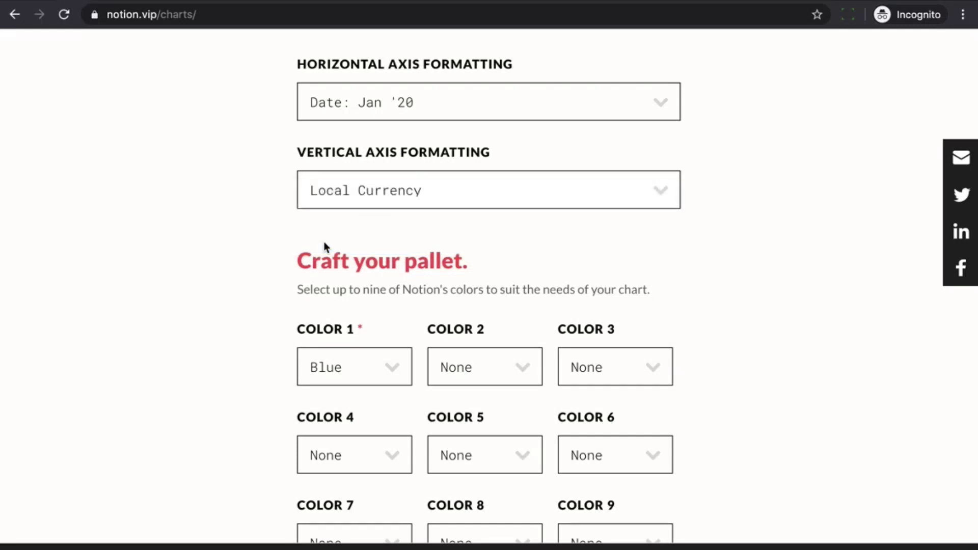
# Set the chart's Color 1 to Pink
pyautogui.scroll(-3, 216, 303)
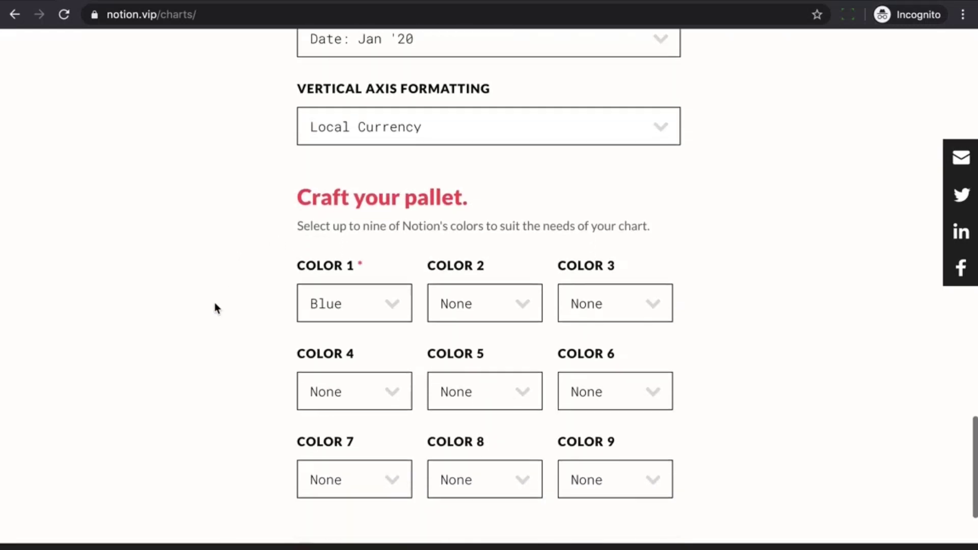
pyautogui.scroll(-4, 215, 304)
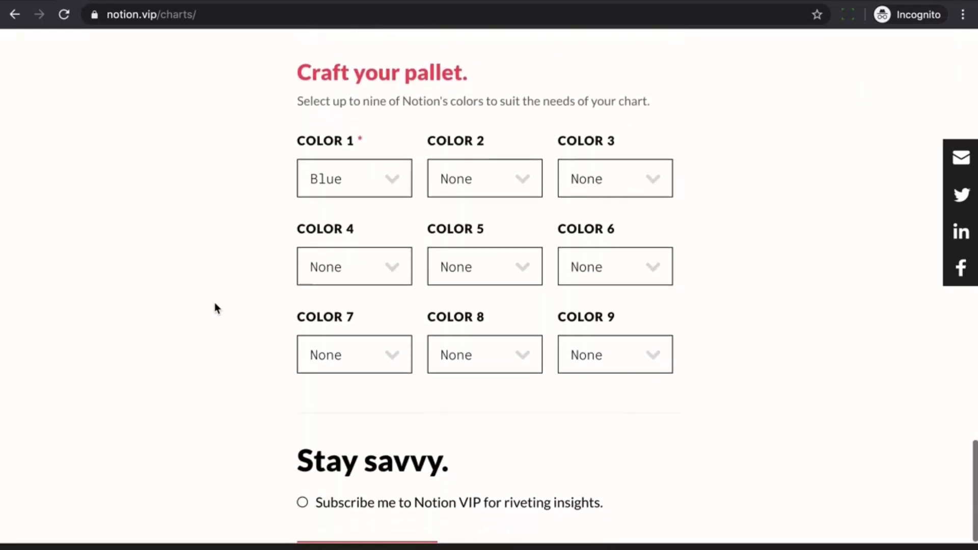
pyautogui.scroll(-2, 215, 304)
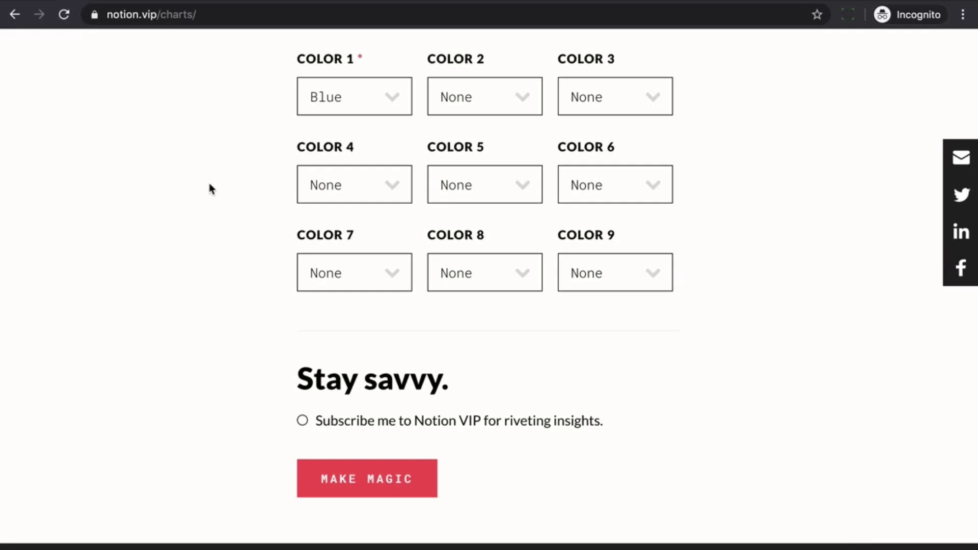
pyautogui.click(326, 108)
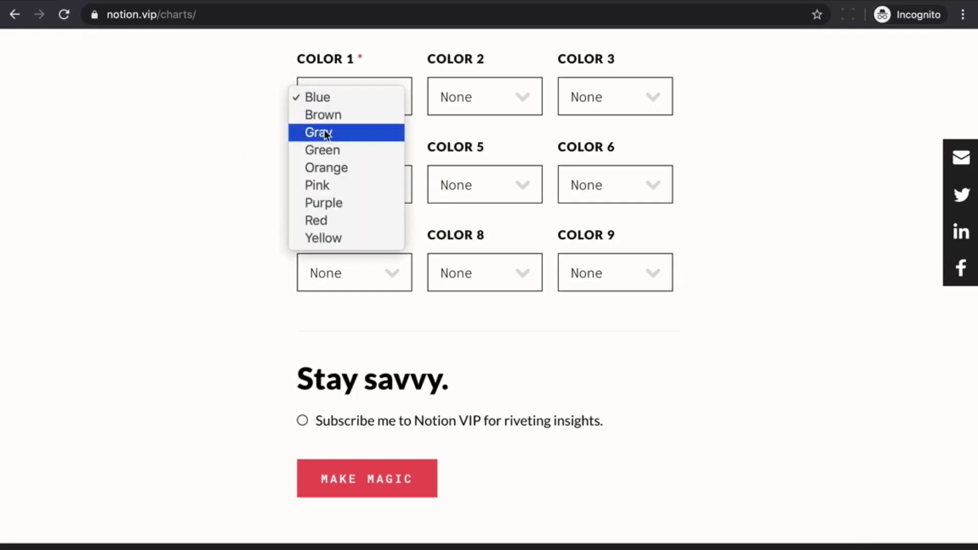
pyautogui.click(322, 186)
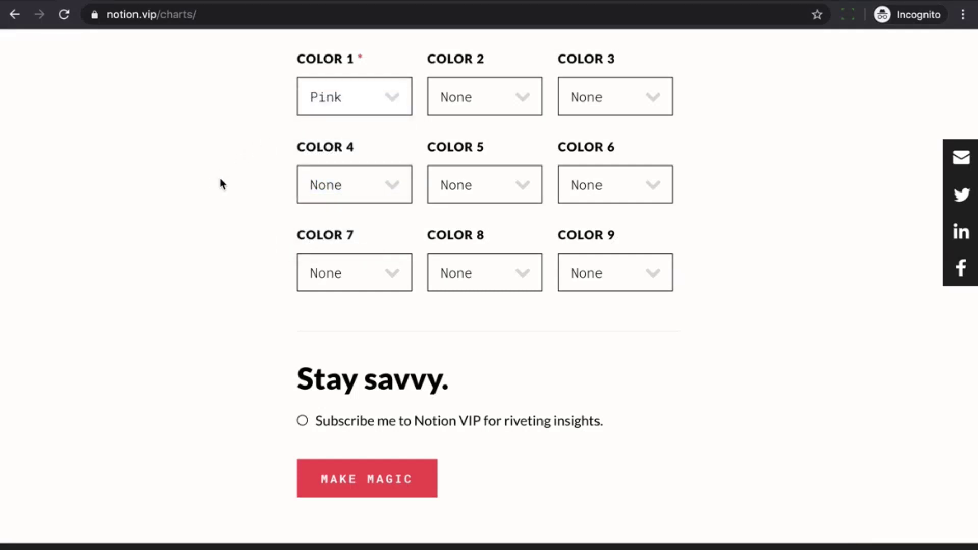
# Leave the newsletter subscription unchecked and start generating the chart with MAKE MAGIC
pyautogui.scroll(-3, 213, 292)
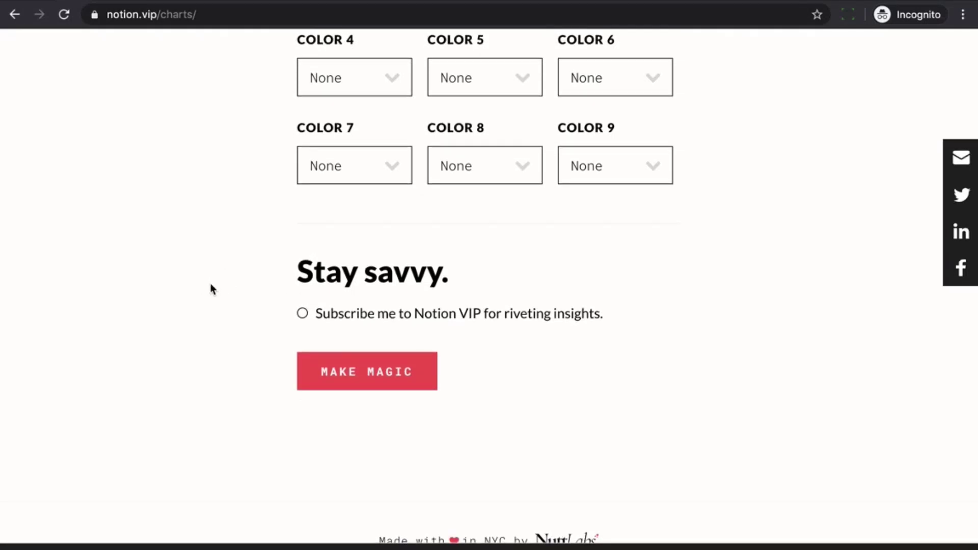
pyautogui.click(372, 324)
pyautogui.click(373, 319)
pyautogui.click(365, 383)
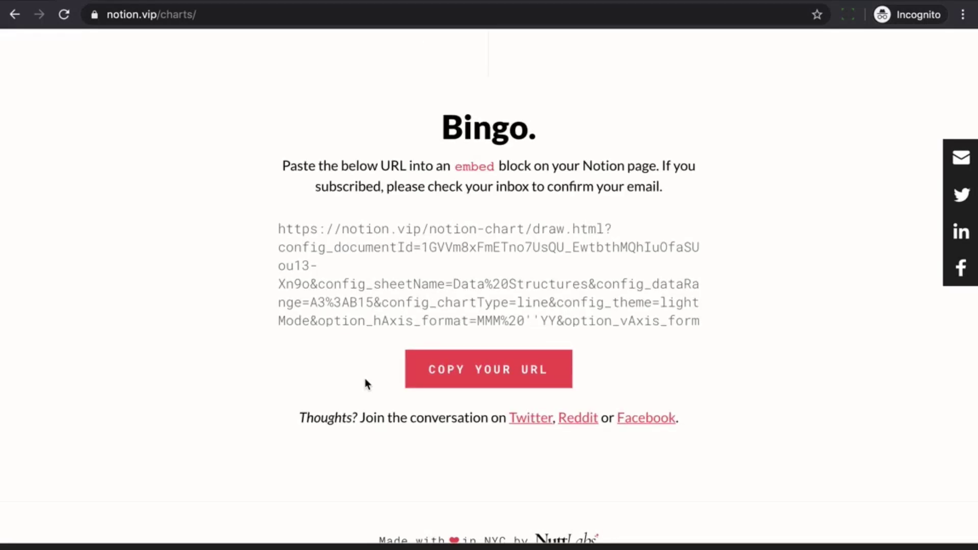
# Copy the generated chart embed URL from the Bingo page
pyautogui.click(433, 376)
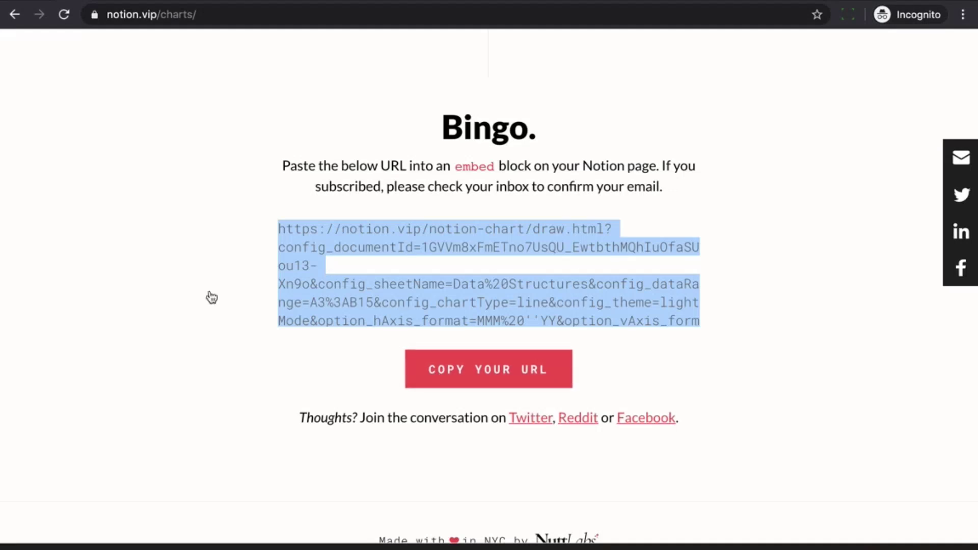
# Paste the chart URL into the first block of My Notion Chart and create an embed
pyautogui.press('super+Tab')
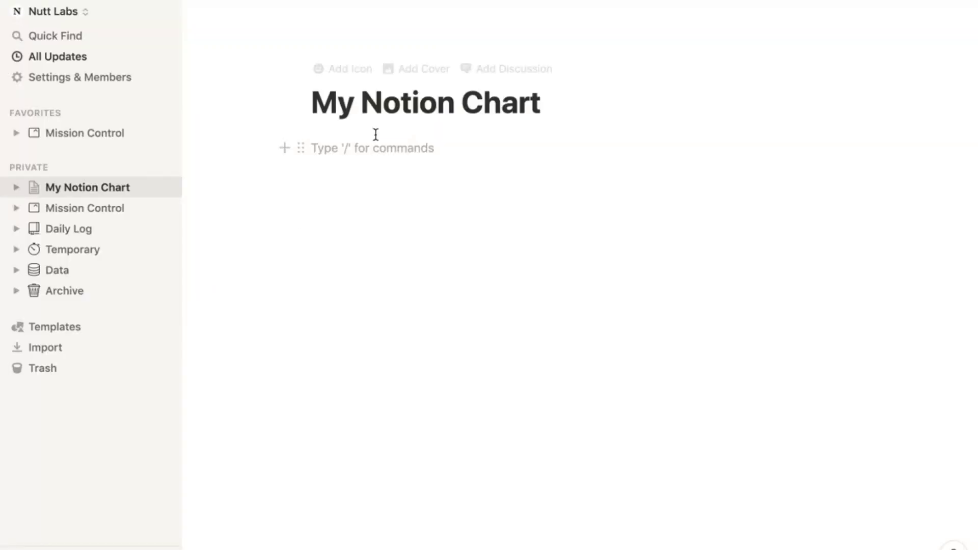
pyautogui.click(369, 148)
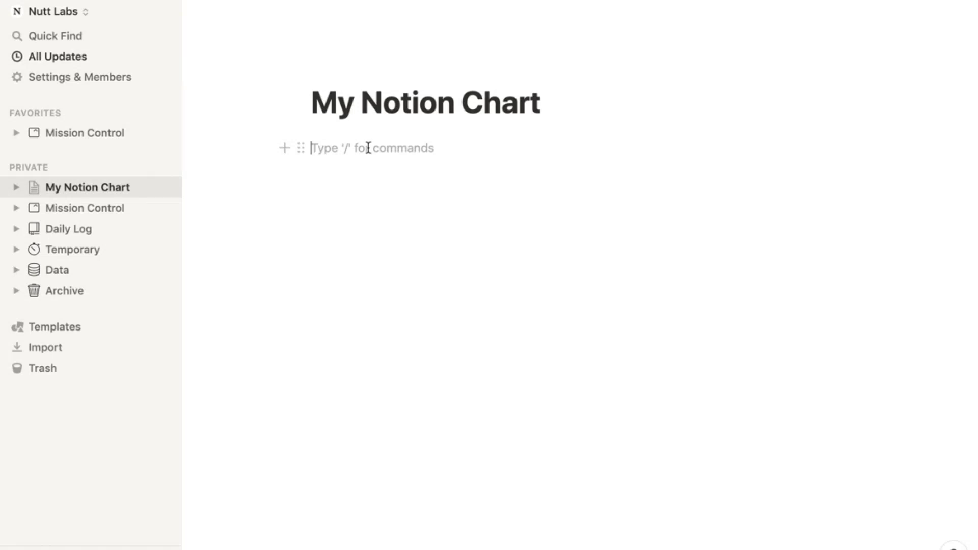
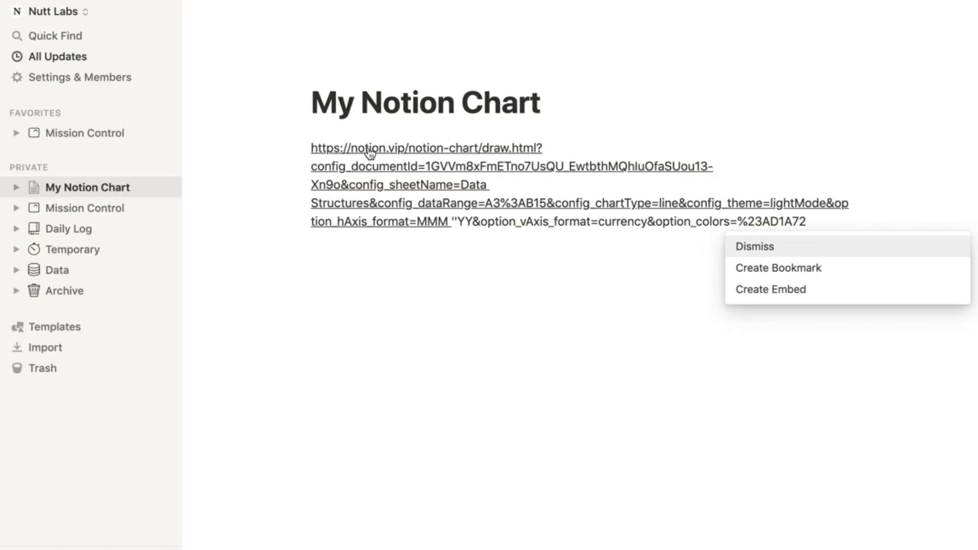
pyautogui.click(752, 292)
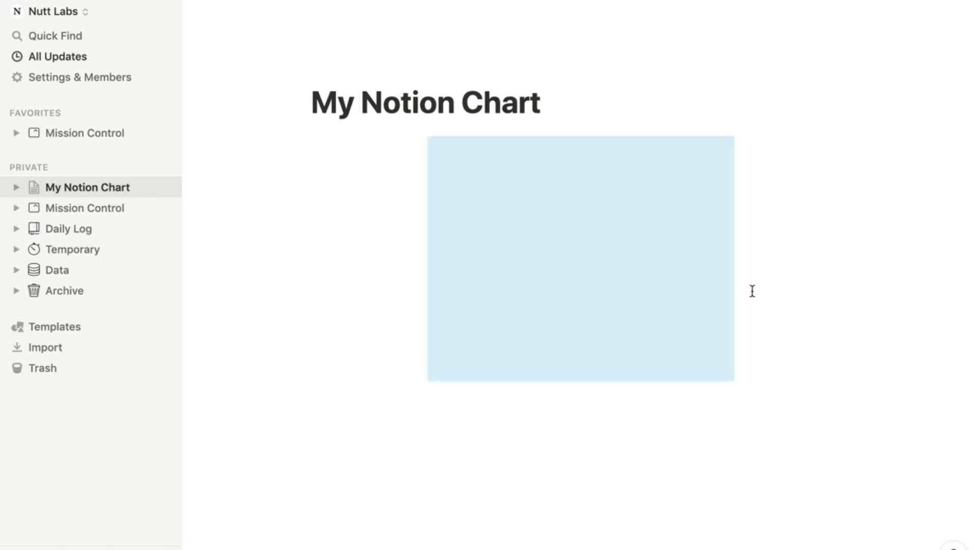
# Resize the Consulting chart embed to the left margin, make it taller, and adjust its right edge
pyautogui.moveTo(431, 236)
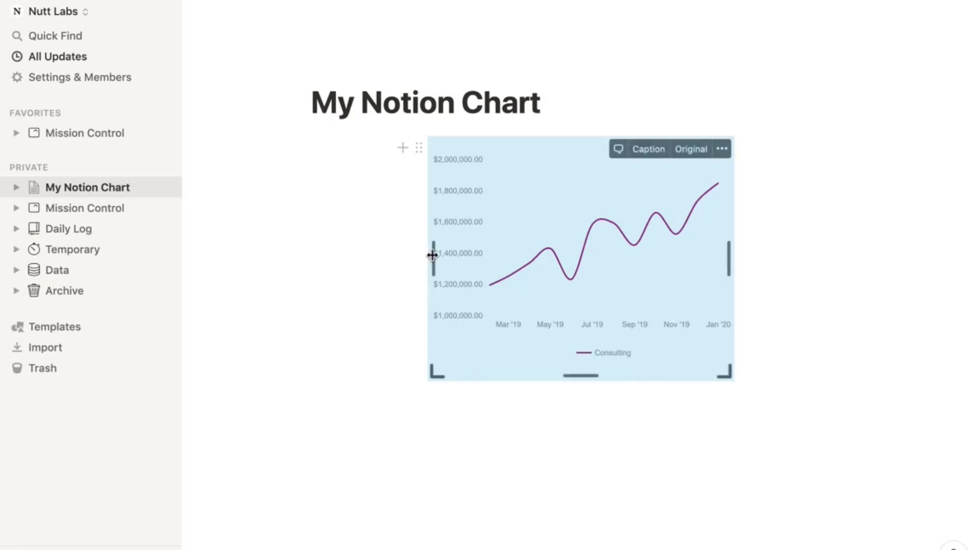
pyautogui.moveTo(432, 255); pyautogui.dragTo(311, 250)
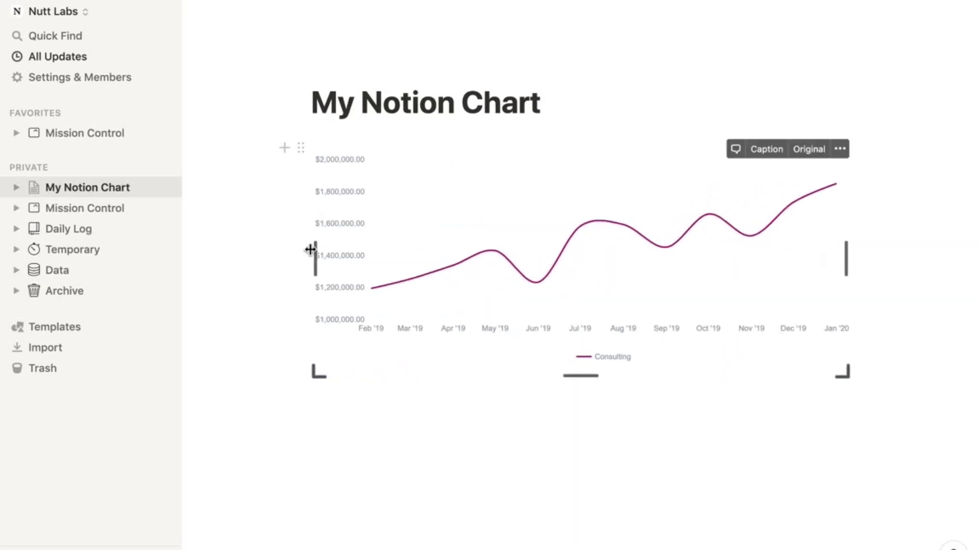
pyautogui.moveTo(581, 375); pyautogui.dragTo(593, 405)
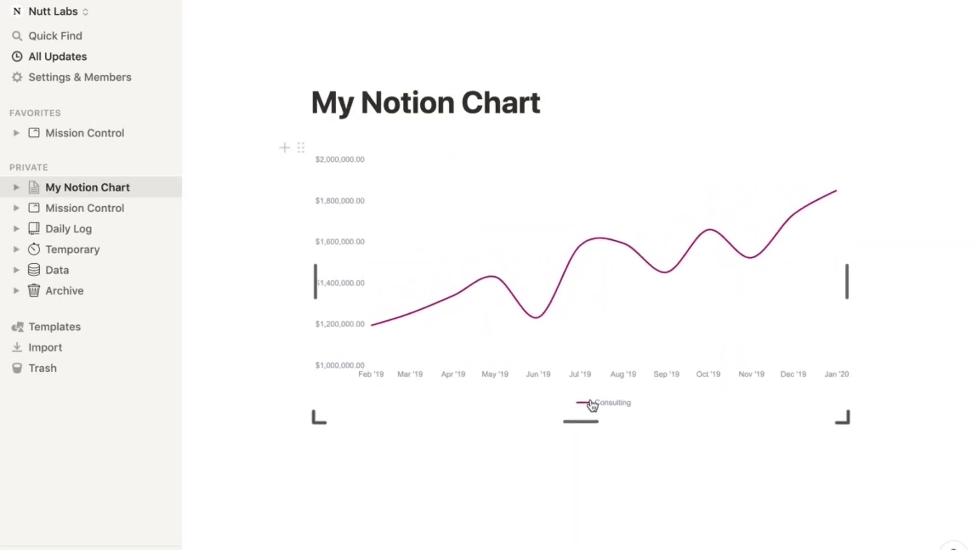
pyautogui.moveTo(849, 254)
pyautogui.mouseDown()
pyautogui.moveTo(791, 253)
pyautogui.moveTo(848, 261)
pyautogui.mouseUp()
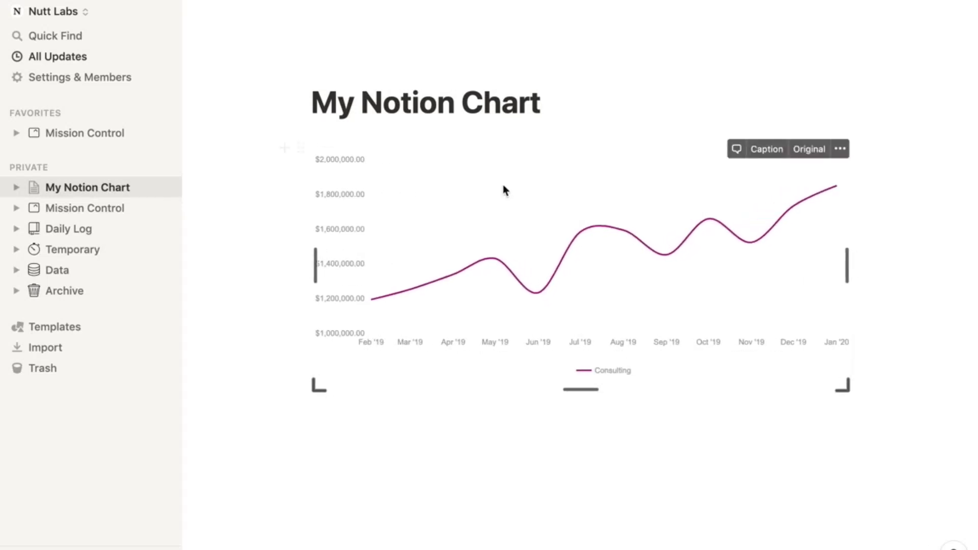